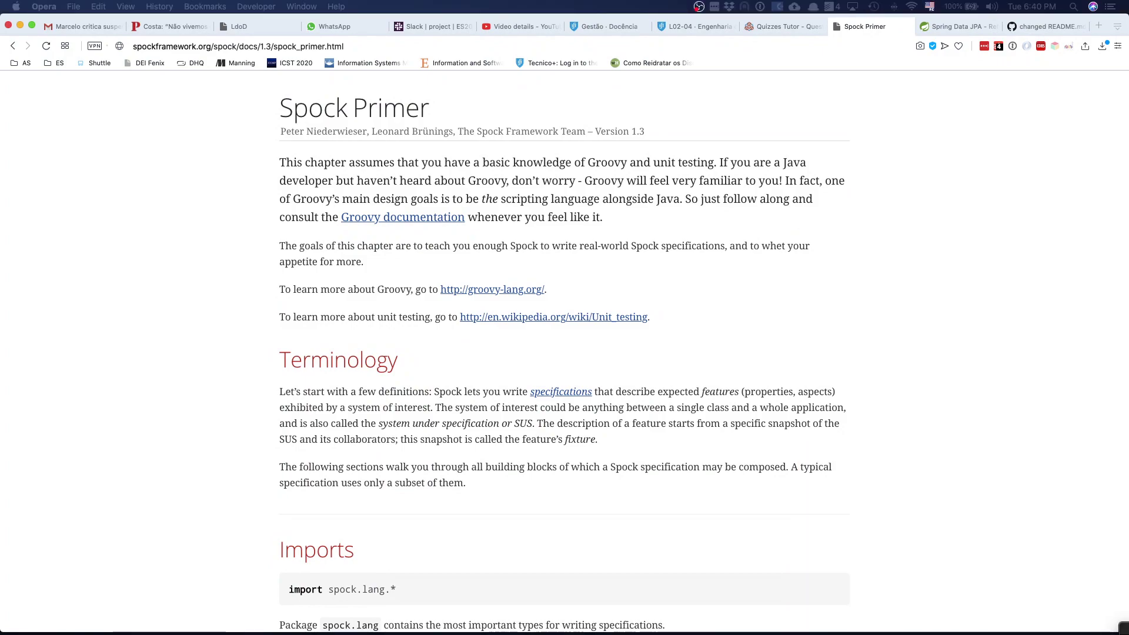
{"action": "scroll", "coordinate": [654, 310], "scroll_direction": "down", "scroll_amount": 5}
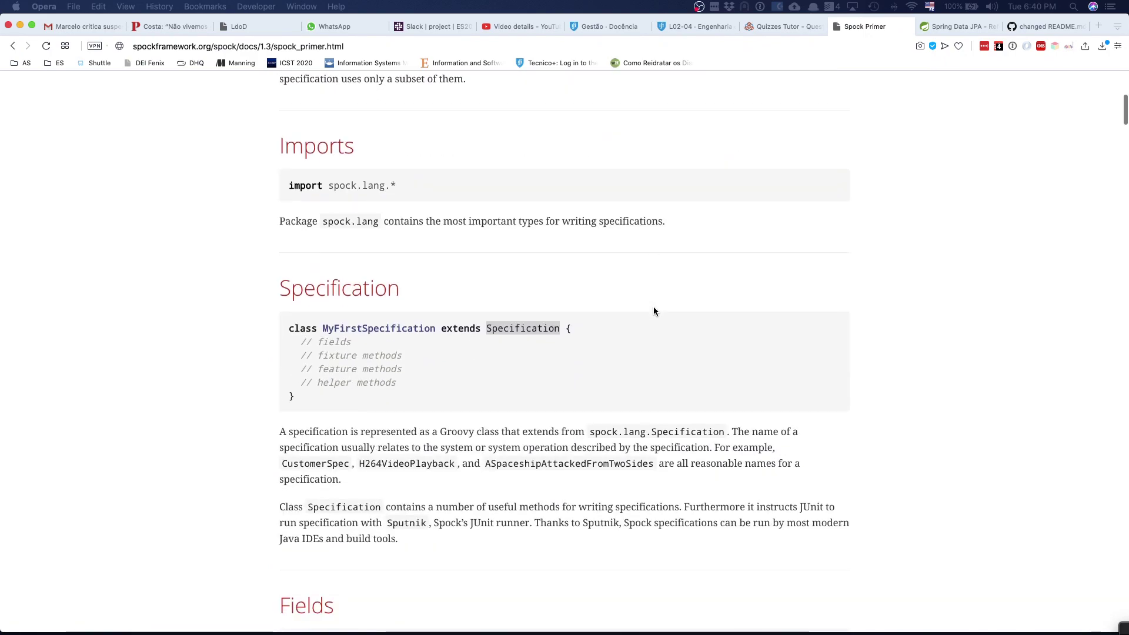
{"action": "scroll", "coordinate": [654, 311], "scroll_direction": "down", "scroll_amount": 1}
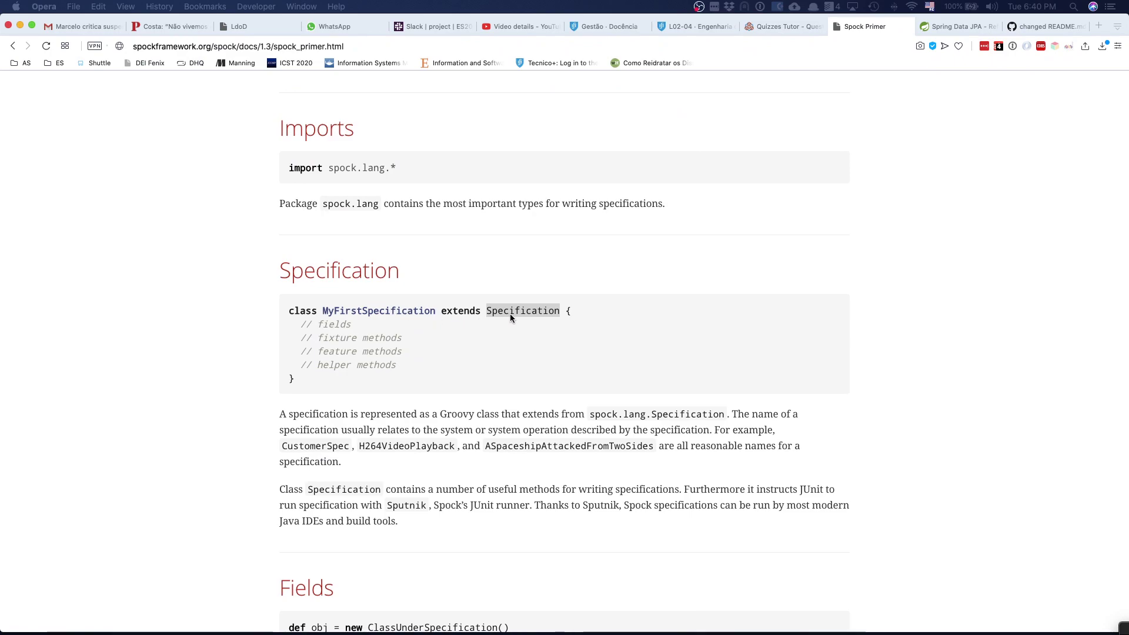
Step: Clear the highlight on the word Specification in the code example
{"action": "left_click", "coordinate": [525, 311]}
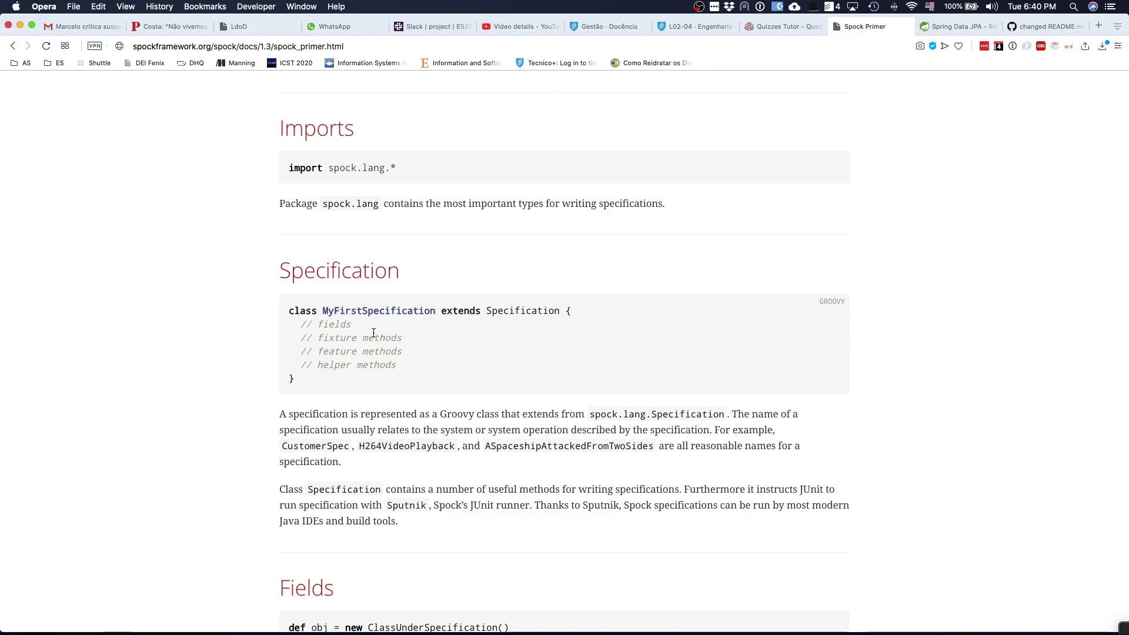
{"action": "scroll", "coordinate": [373, 333], "scroll_direction": "down", "scroll_amount": 3}
{"action": "scroll", "coordinate": [374, 333], "scroll_direction": "down", "scroll_amount": 1}
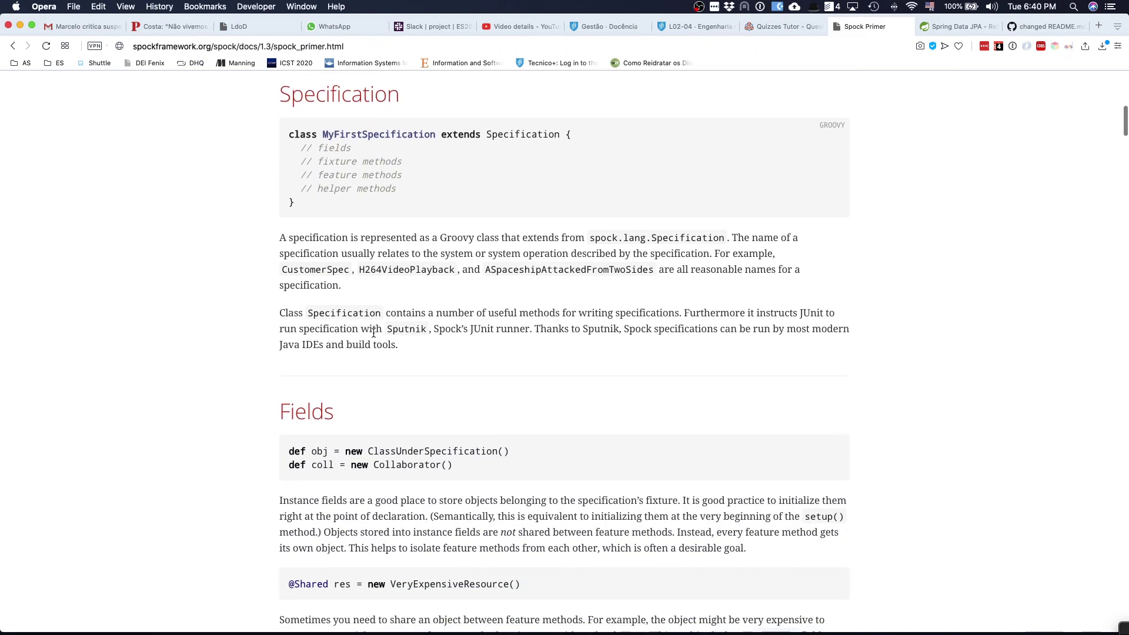
{"action": "scroll", "coordinate": [373, 332], "scroll_direction": "down", "scroll_amount": 4}
{"action": "scroll", "coordinate": [373, 333], "scroll_direction": "down", "scroll_amount": 3}
{"action": "scroll", "coordinate": [373, 333], "scroll_direction": "down", "scroll_amount": 1}
{"action": "scroll", "coordinate": [374, 333], "scroll_direction": "up", "scroll_amount": 1}
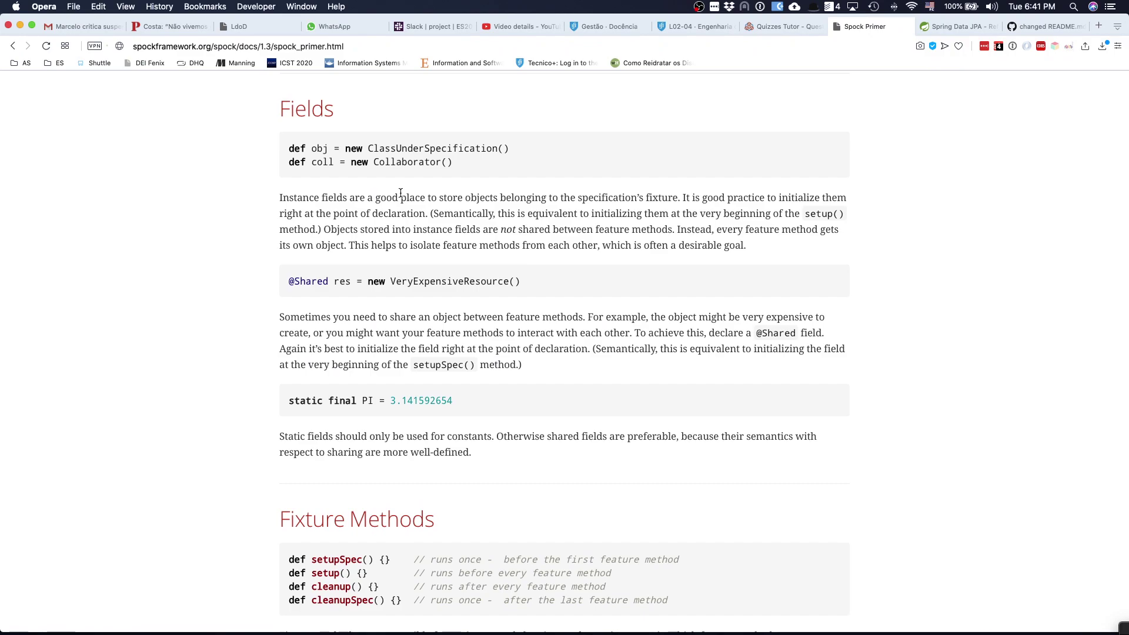
{"action": "scroll", "coordinate": [400, 192], "scroll_direction": "down", "scroll_amount": 1}
{"action": "scroll", "coordinate": [400, 192], "scroll_direction": "down", "scroll_amount": 2}
{"action": "scroll", "coordinate": [400, 191], "scroll_direction": "down", "scroll_amount": 2}
{"action": "scroll", "coordinate": [400, 192], "scroll_direction": "down", "scroll_amount": 1}
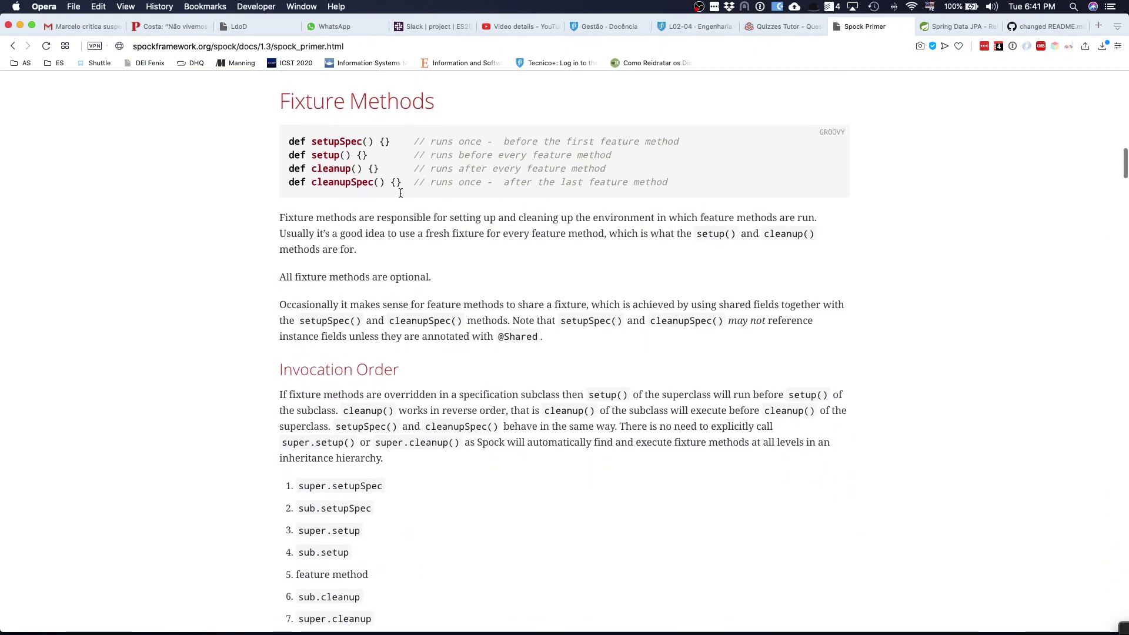
Step: Highlight the words setup and cleanup in the fixture example, then deselect them
{"action": "double_click", "coordinate": [315, 147]}
{"action": "double_click", "coordinate": [331, 161]}
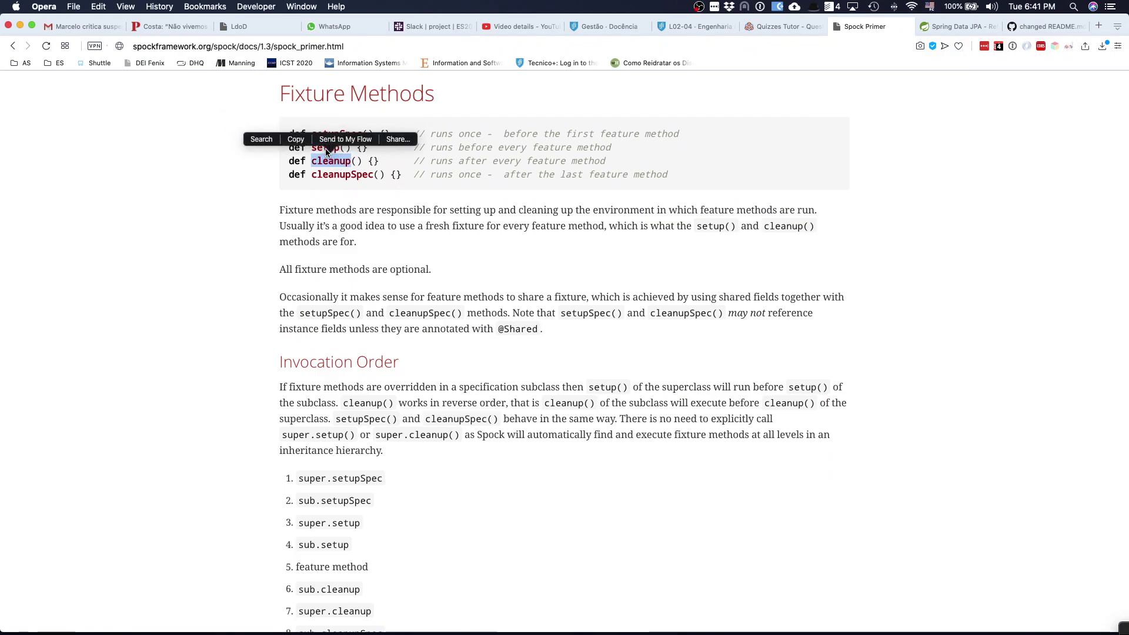
{"action": "left_click", "coordinate": [322, 141]}
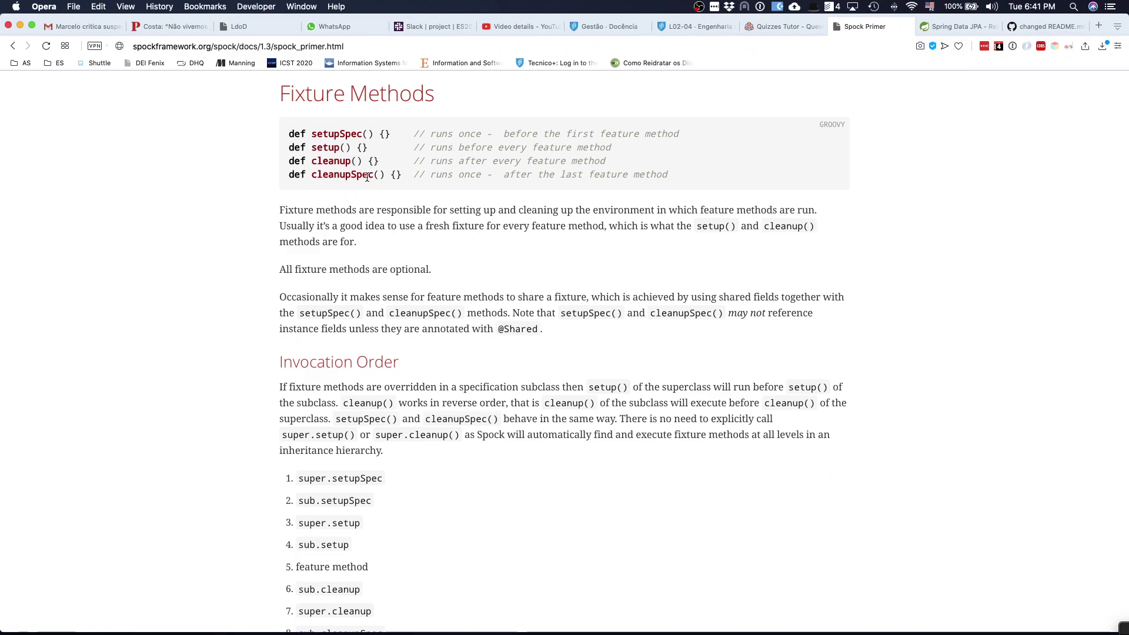
{"action": "scroll", "coordinate": [367, 177], "scroll_direction": "down", "scroll_amount": 2}
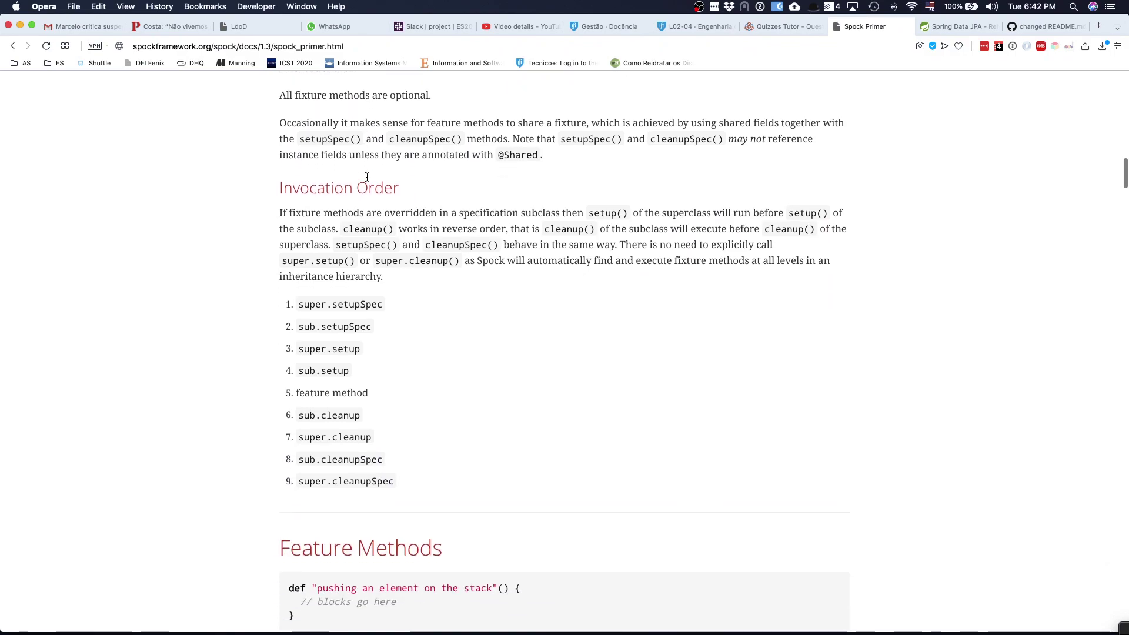
{"action": "scroll", "coordinate": [367, 179], "scroll_direction": "down", "scroll_amount": 2}
{"action": "scroll", "coordinate": [368, 180], "scroll_direction": "down", "scroll_amount": 3}
{"action": "scroll", "coordinate": [367, 180], "scroll_direction": "down", "scroll_amount": 1}
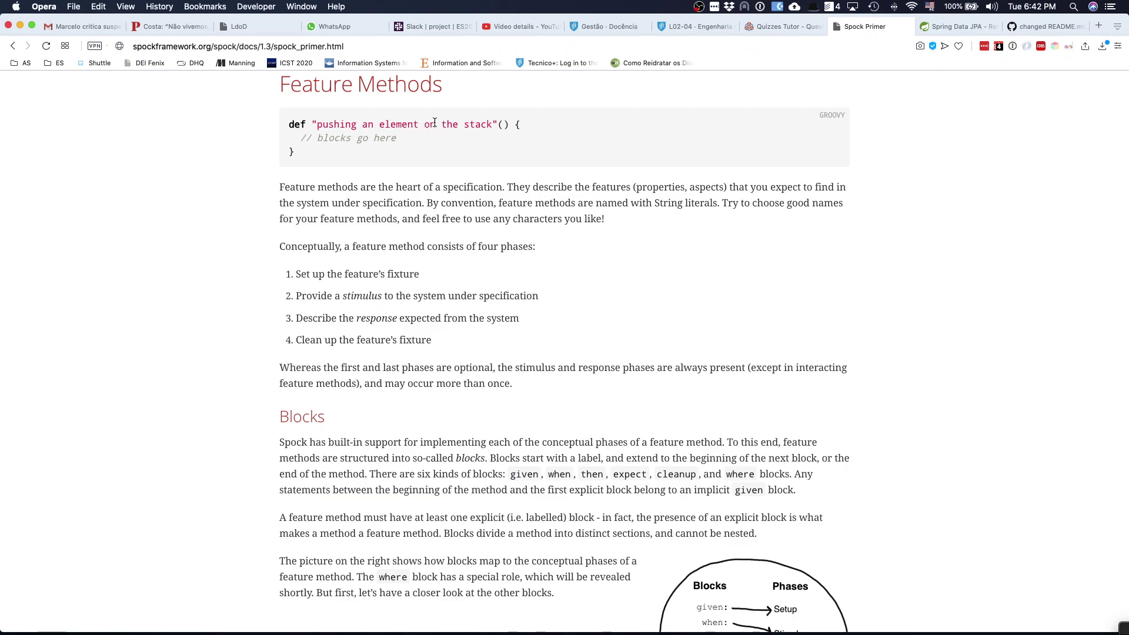
{"action": "scroll", "coordinate": [404, 198], "scroll_direction": "down", "scroll_amount": 3}
{"action": "scroll", "coordinate": [404, 199], "scroll_direction": "up", "scroll_amount": 2}
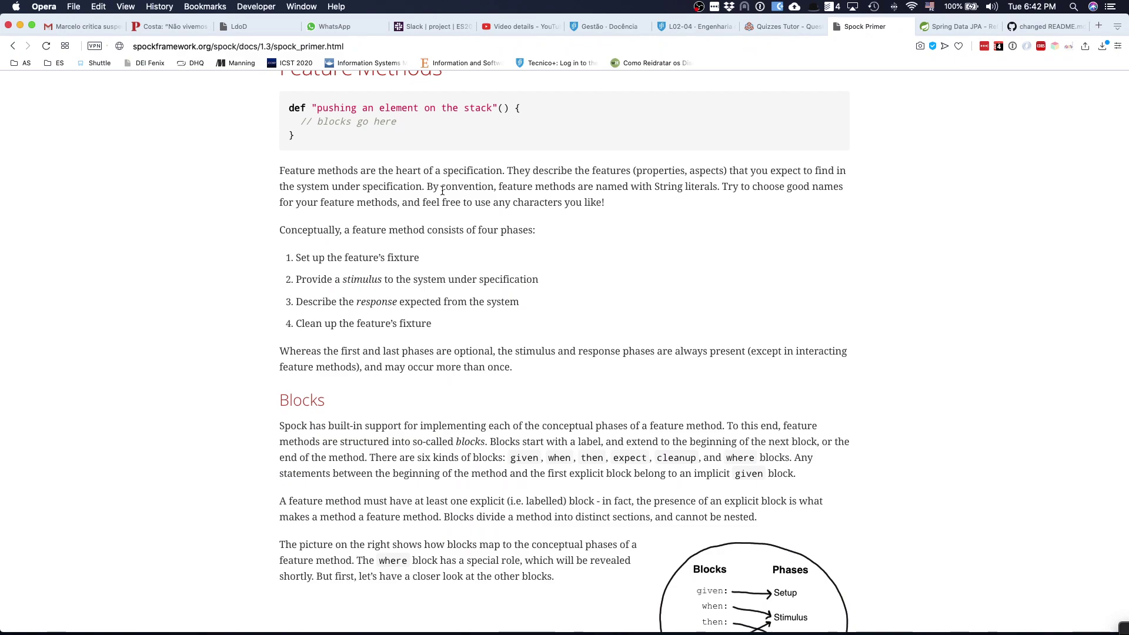
{"action": "scroll", "coordinate": [443, 189], "scroll_direction": "down", "scroll_amount": 1}
{"action": "scroll", "coordinate": [443, 190], "scroll_direction": "down", "scroll_amount": 2}
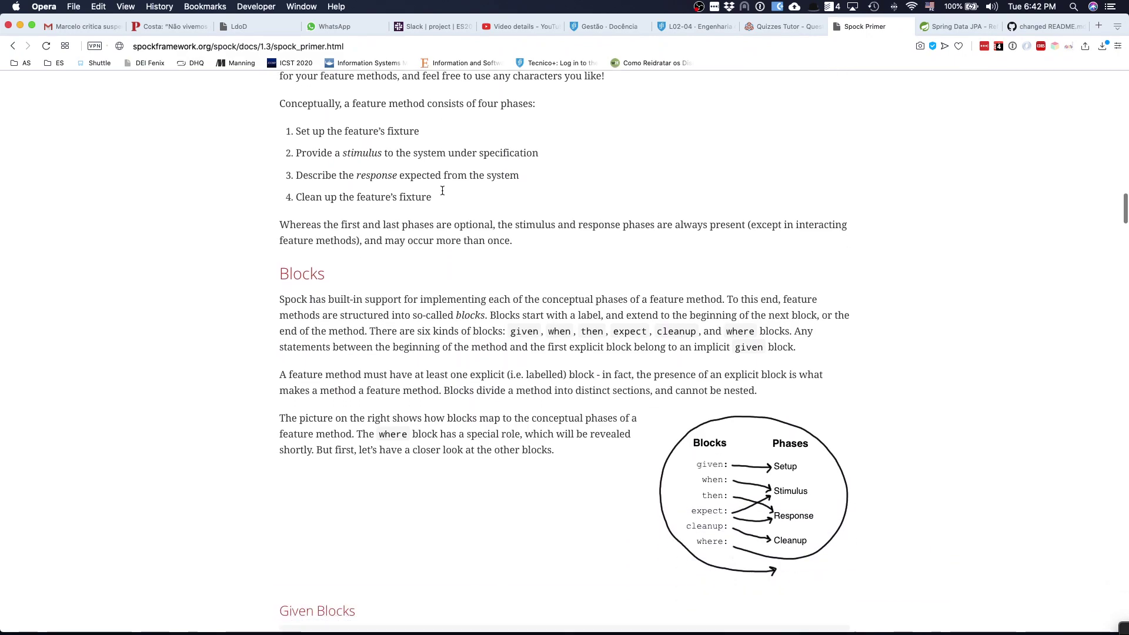
{"action": "scroll", "coordinate": [442, 190], "scroll_direction": "down", "scroll_amount": 2}
{"action": "scroll", "coordinate": [443, 189], "scroll_direction": "down", "scroll_amount": 1}
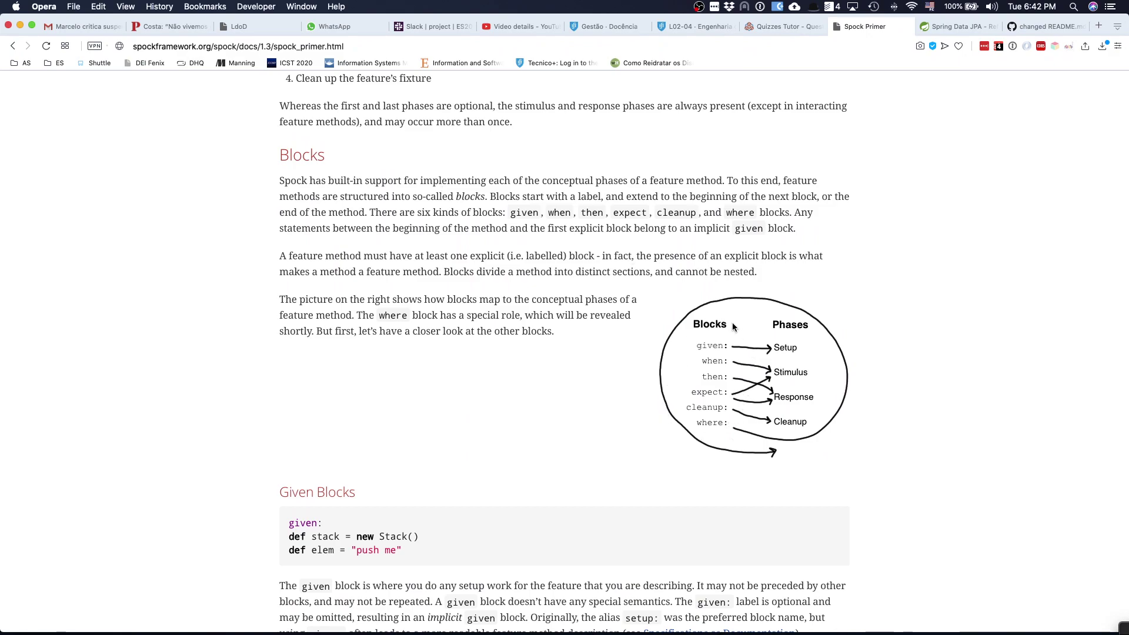
{"action": "scroll", "coordinate": [570, 365], "scroll_direction": "down", "scroll_amount": 4}
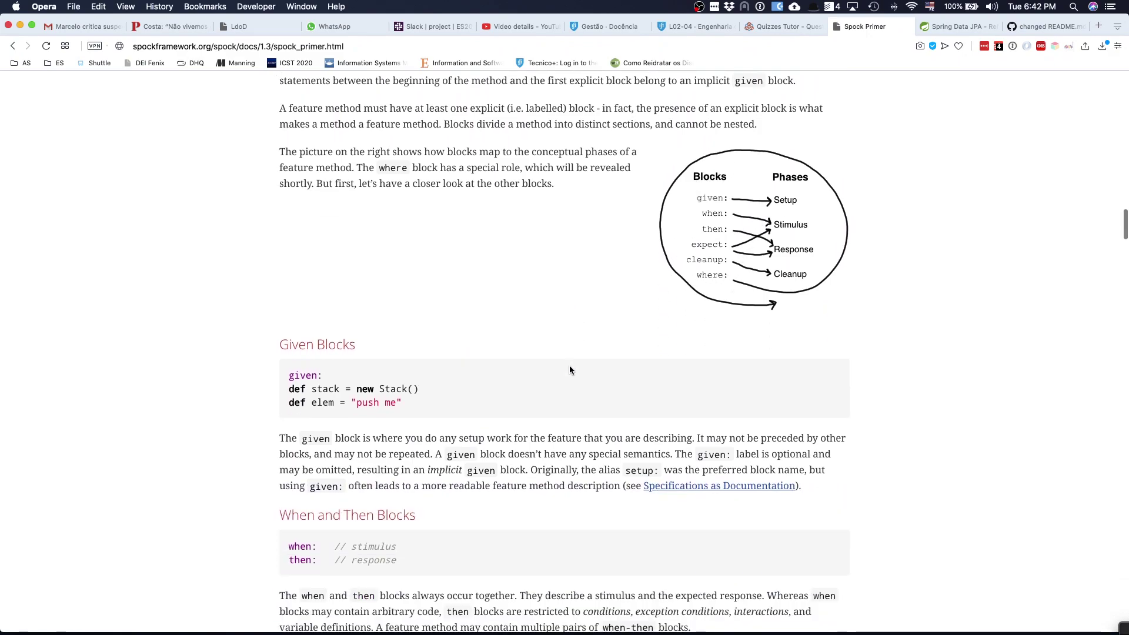
{"action": "scroll", "coordinate": [570, 365], "scroll_direction": "down", "scroll_amount": 4}
{"action": "scroll", "coordinate": [568, 365], "scroll_direction": "down", "scroll_amount": 2}
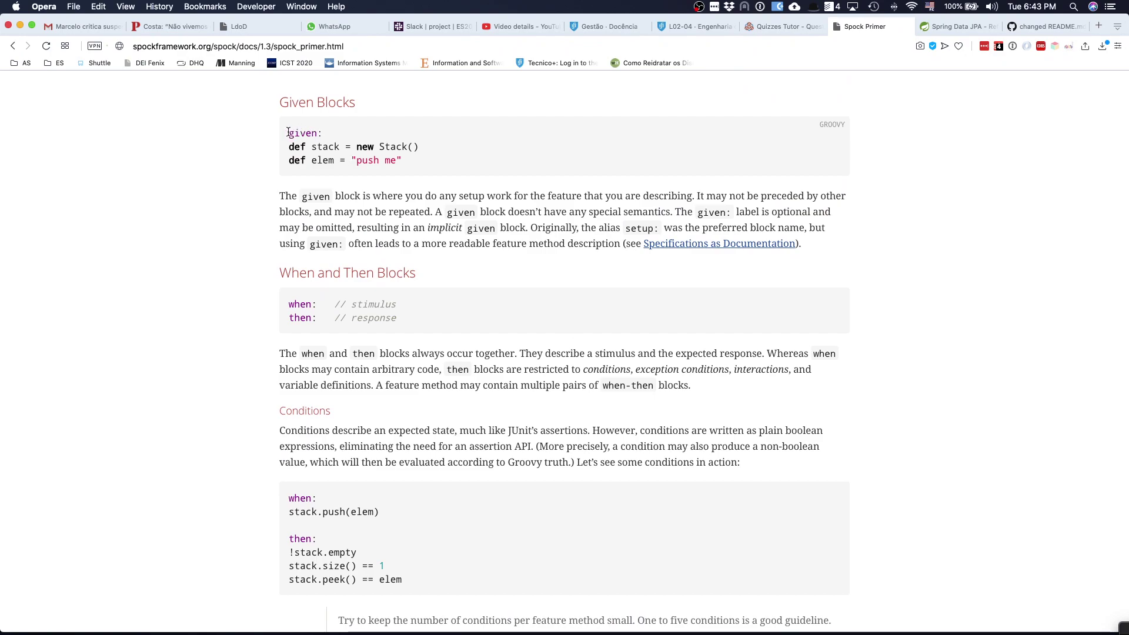
Step: Highlight the given: label in the example code, then clear the selection
{"action": "left_click_drag", "start_coordinate": [288, 132], "coordinate": [323, 134]}
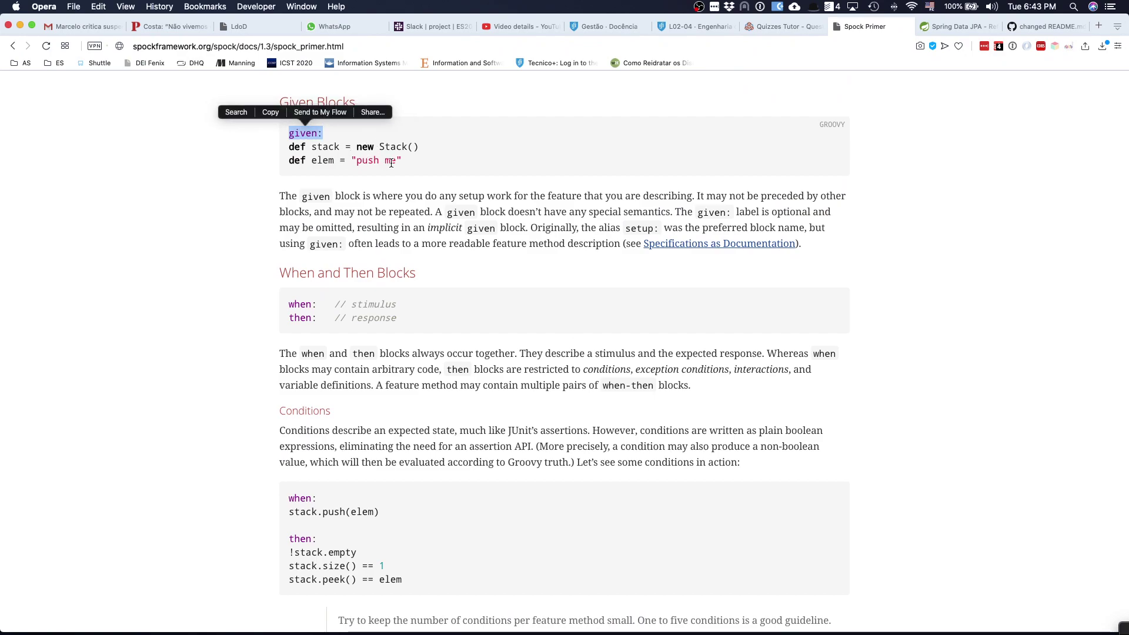
{"action": "left_click", "coordinate": [390, 163]}
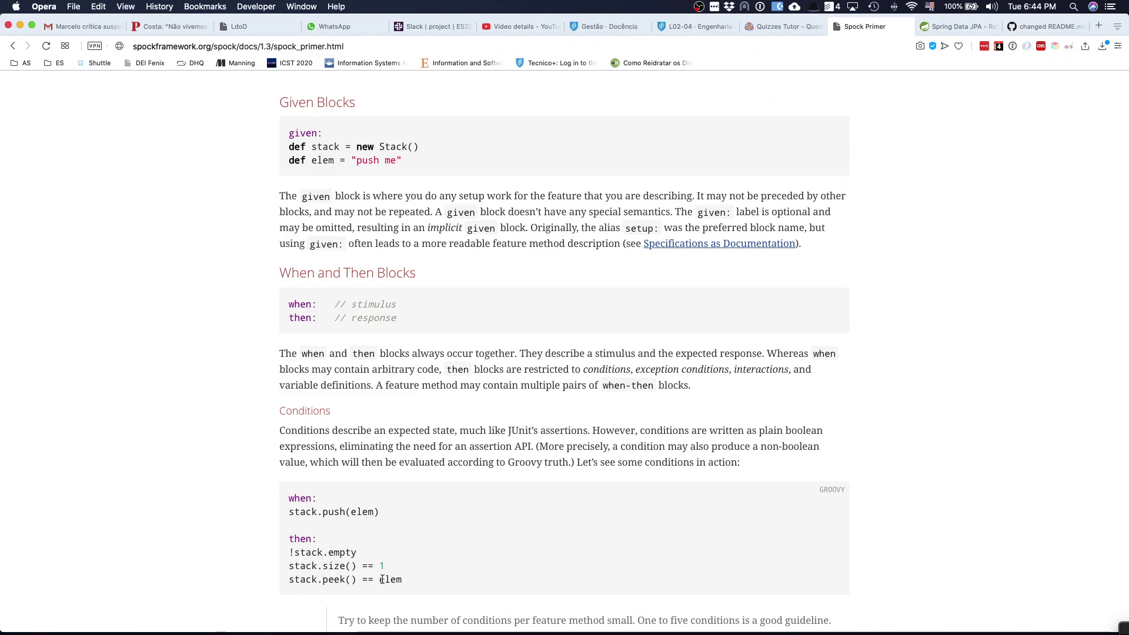
{"action": "scroll", "coordinate": [381, 579], "scroll_direction": "up", "scroll_amount": 1}
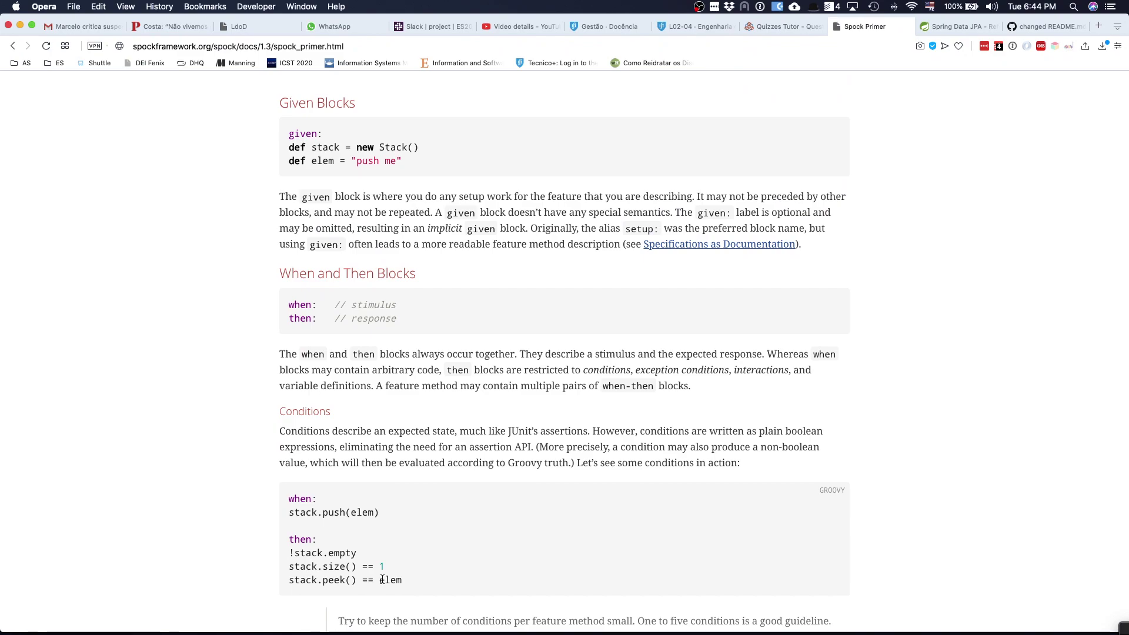
{"action": "scroll", "coordinate": [381, 579], "scroll_direction": "down", "scroll_amount": 3}
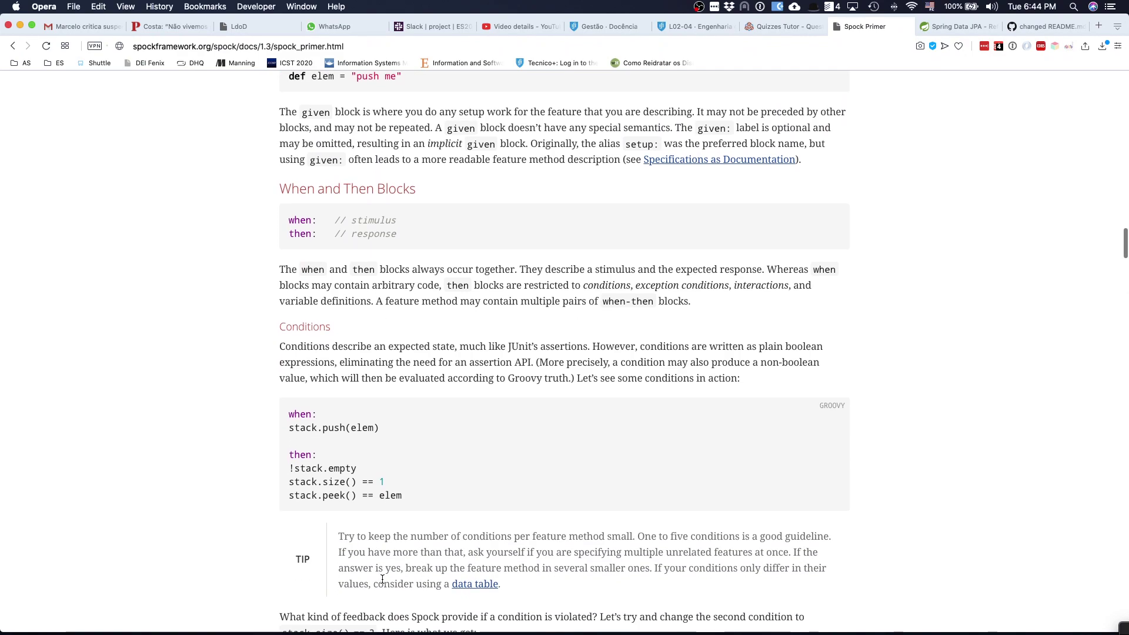
{"action": "scroll", "coordinate": [381, 579], "scroll_direction": "down", "scroll_amount": 4}
{"action": "scroll", "coordinate": [383, 579], "scroll_direction": "down", "scroll_amount": 1}
{"action": "scroll", "coordinate": [382, 579], "scroll_direction": "down", "scroll_amount": 3}
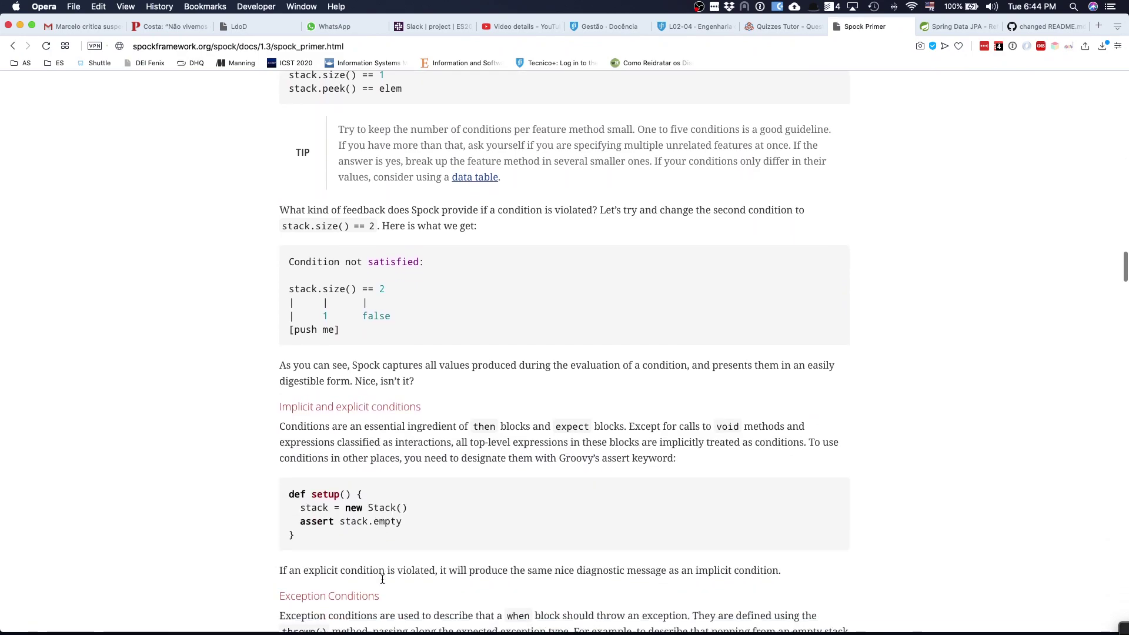
{"action": "scroll", "coordinate": [383, 579], "scroll_direction": "down", "scroll_amount": 2}
{"action": "scroll", "coordinate": [382, 579], "scroll_direction": "down", "scroll_amount": 2}
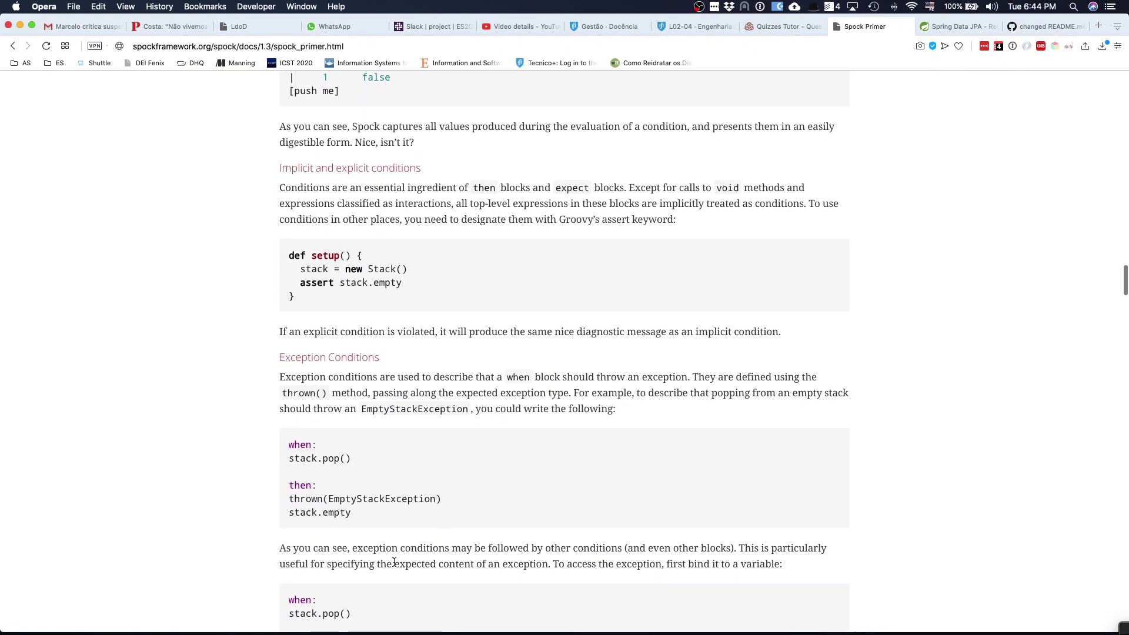
{"action": "scroll", "coordinate": [439, 510], "scroll_direction": "up", "scroll_amount": 3}
{"action": "scroll", "coordinate": [441, 511], "scroll_direction": "up", "scroll_amount": 5}
{"action": "scroll", "coordinate": [439, 512], "scroll_direction": "up", "scroll_amount": 1}
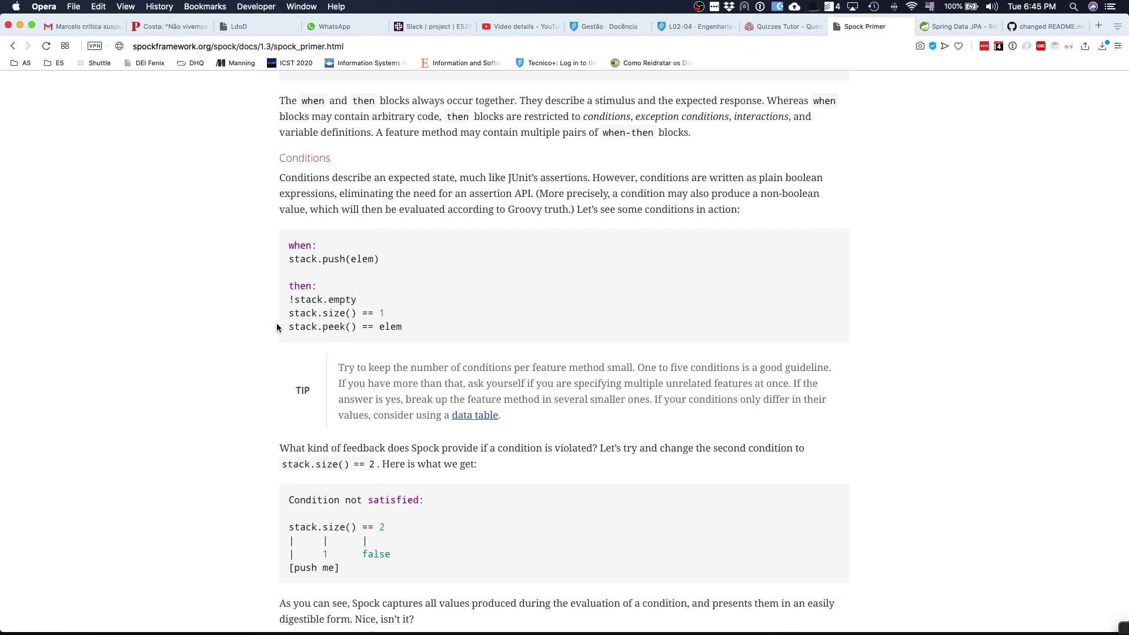
{"action": "scroll", "coordinate": [411, 343], "scroll_direction": "down", "scroll_amount": 3}
{"action": "scroll", "coordinate": [411, 343], "scroll_direction": "down", "scroll_amount": 2}
{"action": "scroll", "coordinate": [411, 342], "scroll_direction": "down", "scroll_amount": 2}
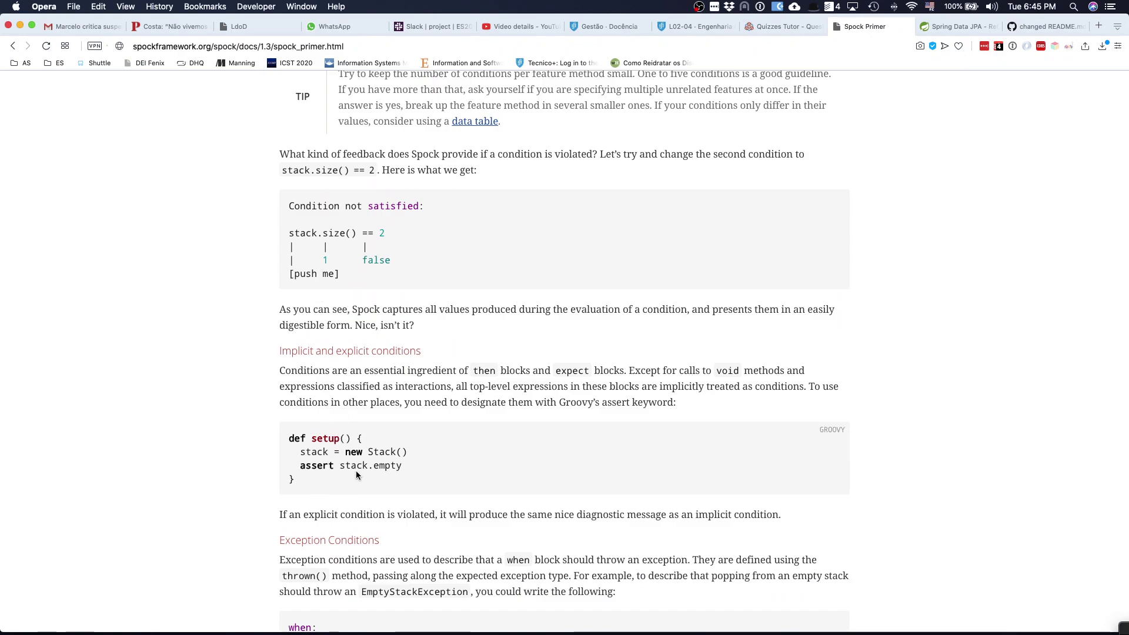
{"action": "scroll", "coordinate": [355, 474], "scroll_direction": "down", "scroll_amount": 2}
{"action": "scroll", "coordinate": [356, 474], "scroll_direction": "down", "scroll_amount": 1}
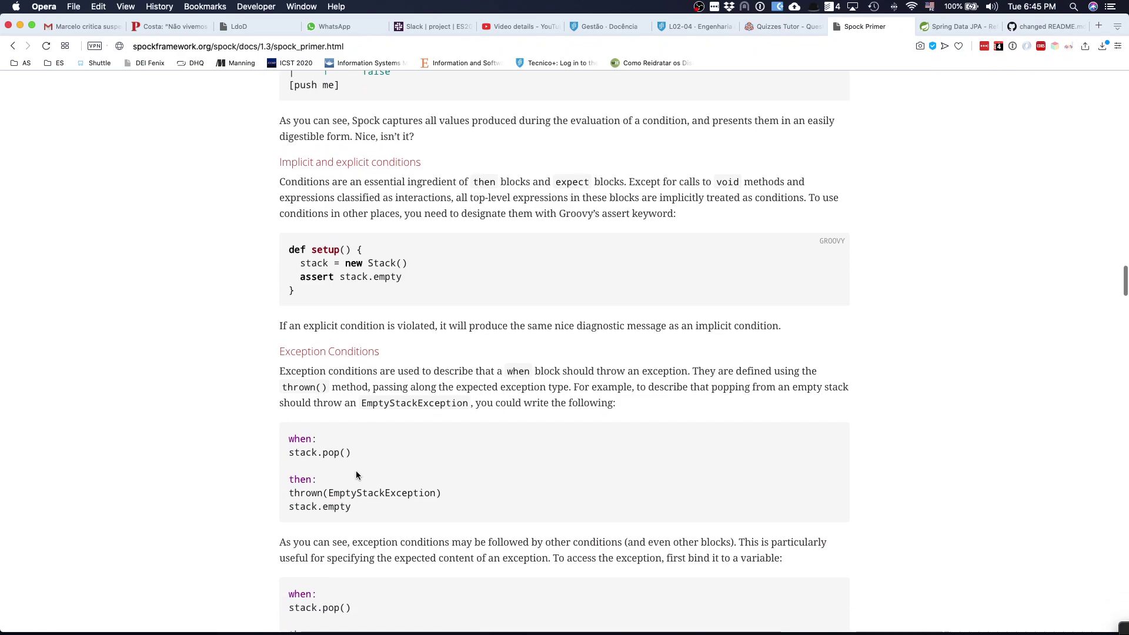
{"action": "scroll", "coordinate": [356, 474], "scroll_direction": "down", "scroll_amount": 3}
{"action": "scroll", "coordinate": [356, 475], "scroll_direction": "down", "scroll_amount": 1}
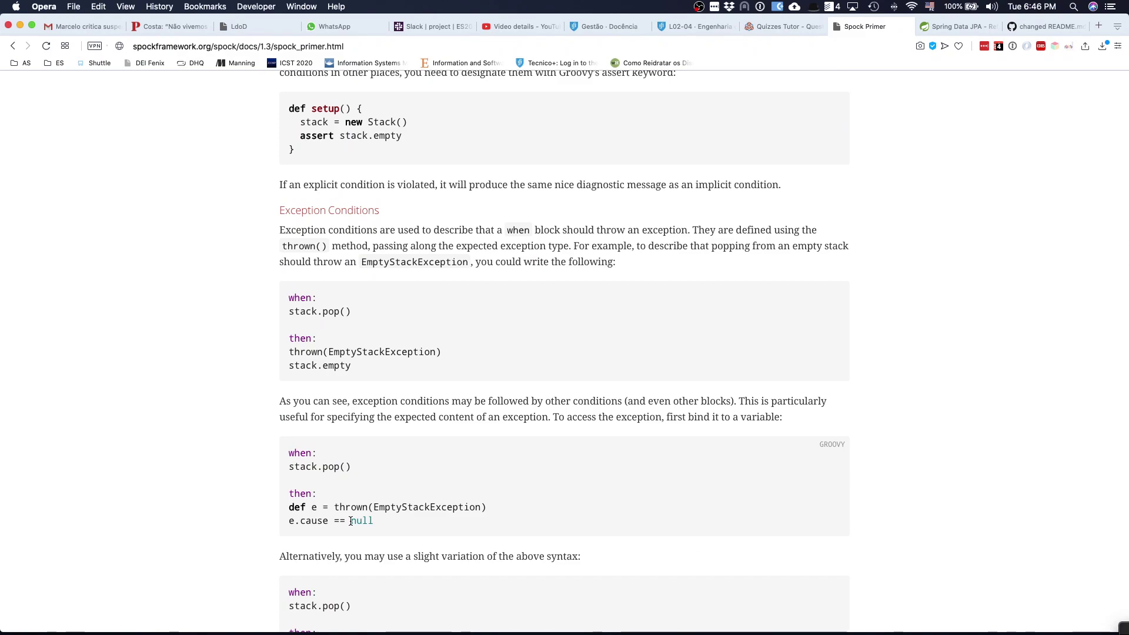
{"action": "scroll", "coordinate": [351, 520], "scroll_direction": "down", "scroll_amount": 2}
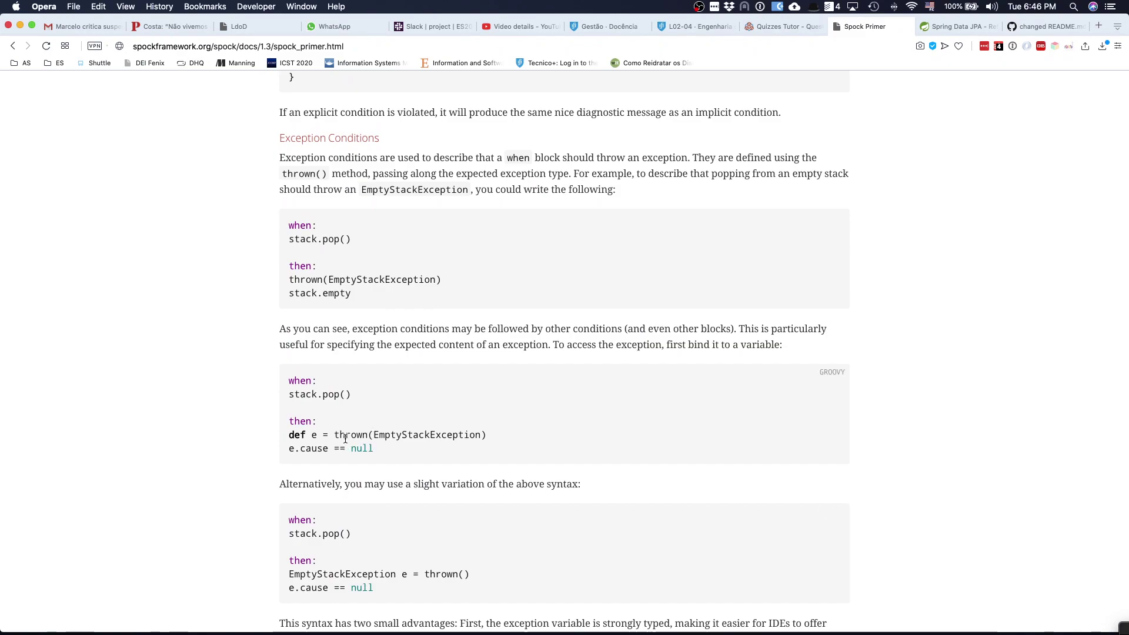
{"action": "scroll", "coordinate": [406, 475], "scroll_direction": "down", "scroll_amount": 2}
{"action": "scroll", "coordinate": [462, 564], "scroll_direction": "down", "scroll_amount": 5}
{"action": "scroll", "coordinate": [461, 565], "scroll_direction": "down", "scroll_amount": 2}
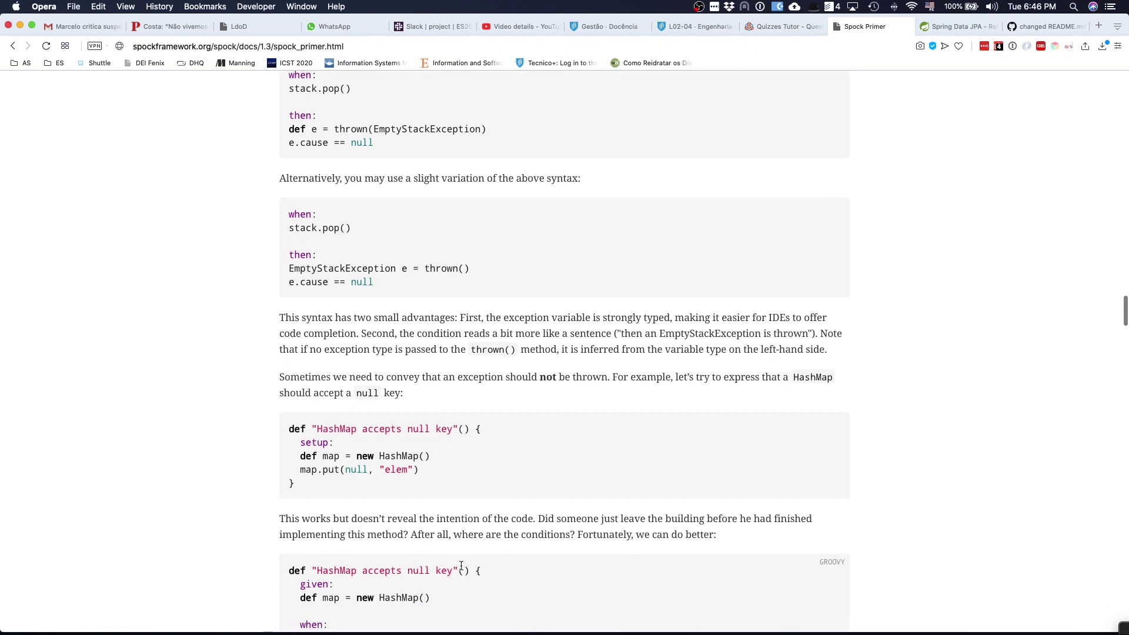
{"action": "scroll", "coordinate": [461, 564], "scroll_direction": "down", "scroll_amount": 3}
{"action": "scroll", "coordinate": [461, 564], "scroll_direction": "down", "scroll_amount": 2}
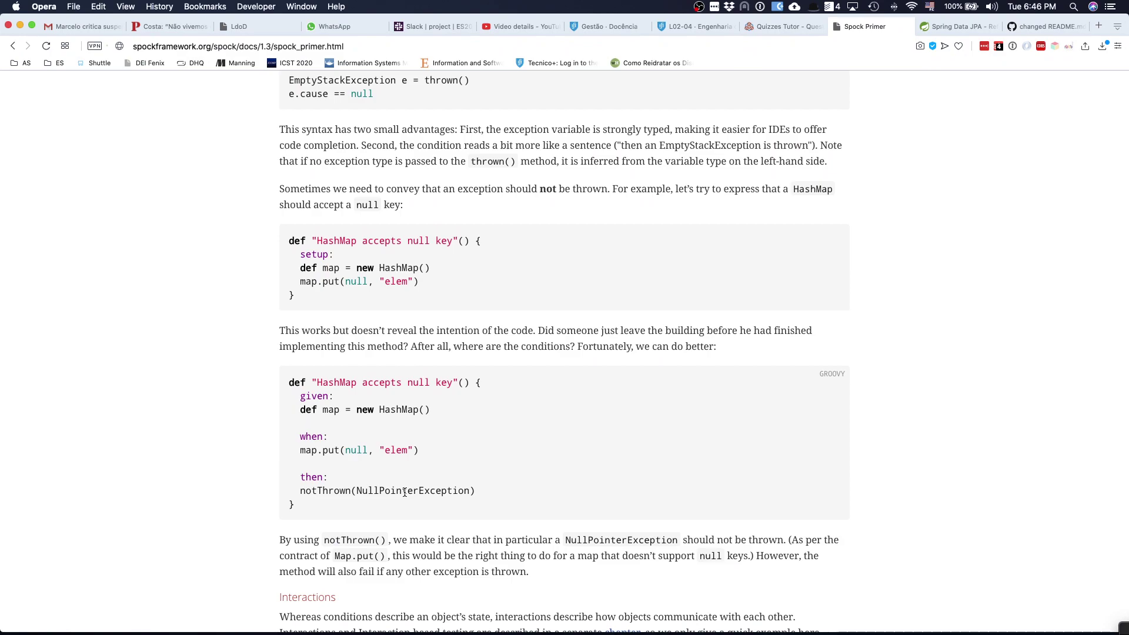
{"action": "scroll", "coordinate": [405, 493], "scroll_direction": "down", "scroll_amount": 5}
{"action": "scroll", "coordinate": [441, 459], "scroll_direction": "down", "scroll_amount": 2}
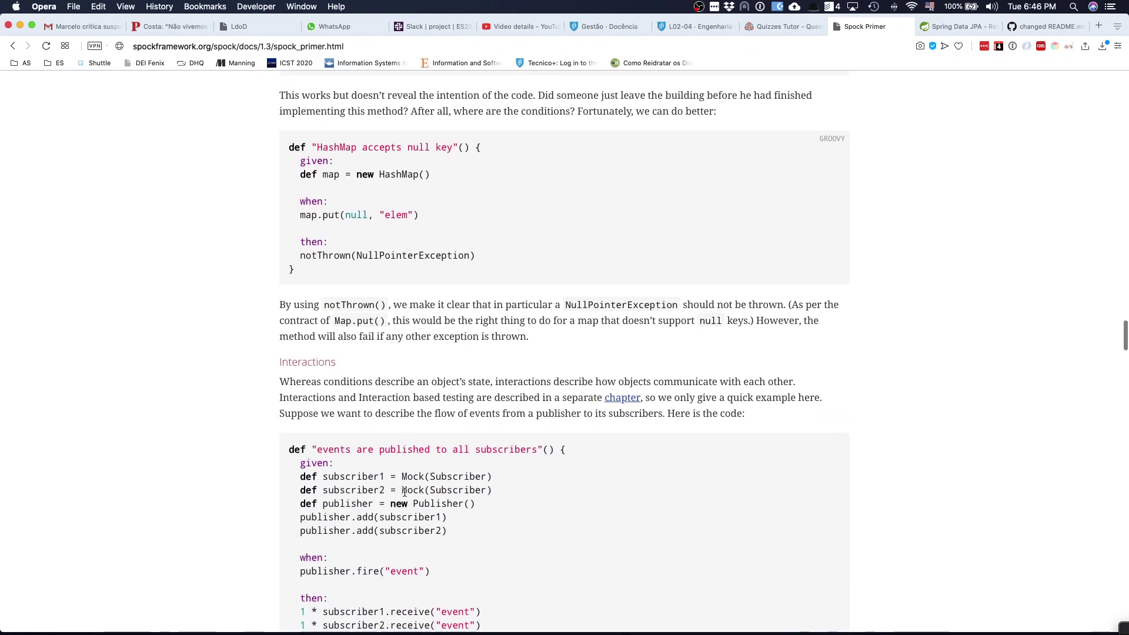
{"action": "scroll", "coordinate": [473, 427], "scroll_direction": "down", "scroll_amount": 2}
{"action": "scroll", "coordinate": [442, 437], "scroll_direction": "down", "scroll_amount": 2}
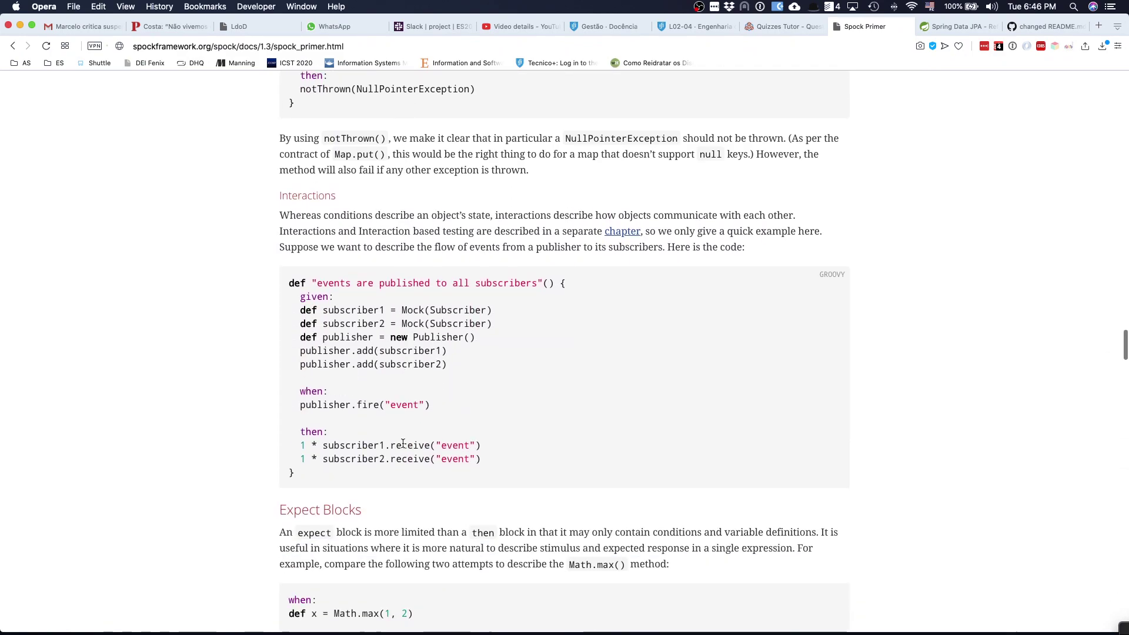
{"action": "scroll", "coordinate": [404, 444], "scroll_direction": "down", "scroll_amount": 1}
{"action": "scroll", "coordinate": [404, 444], "scroll_direction": "down", "scroll_amount": 1}
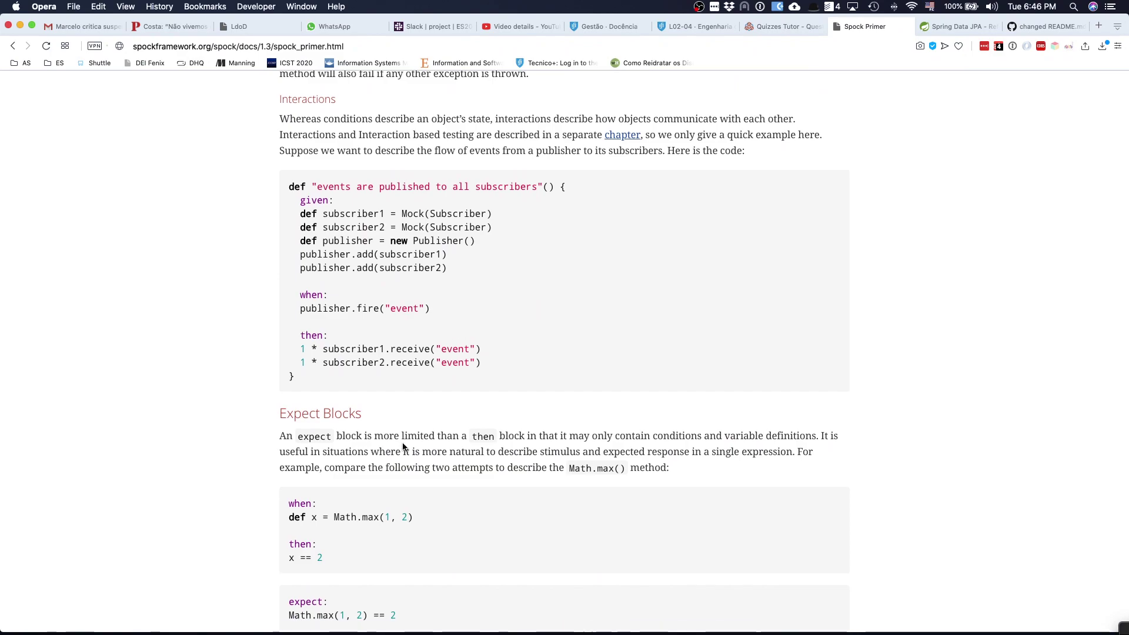
{"action": "scroll", "coordinate": [403, 444], "scroll_direction": "down", "scroll_amount": 3}
{"action": "scroll", "coordinate": [403, 444], "scroll_direction": "down", "scroll_amount": 3}
{"action": "scroll", "coordinate": [403, 444], "scroll_direction": "down", "scroll_amount": 1}
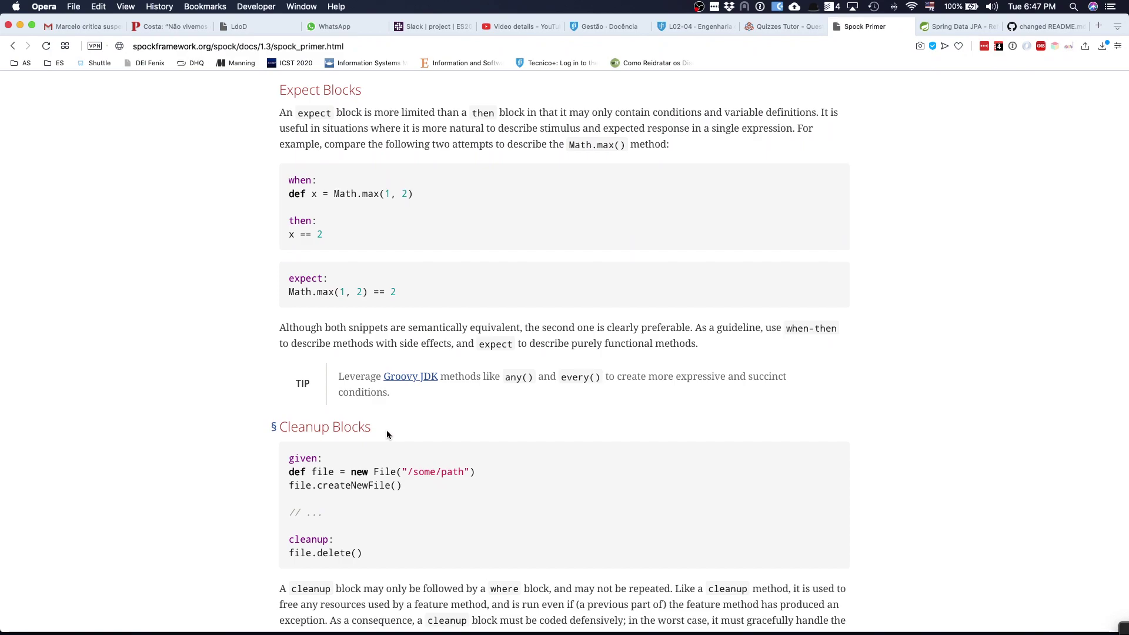
{"action": "scroll", "coordinate": [386, 429], "scroll_direction": "down", "scroll_amount": 1}
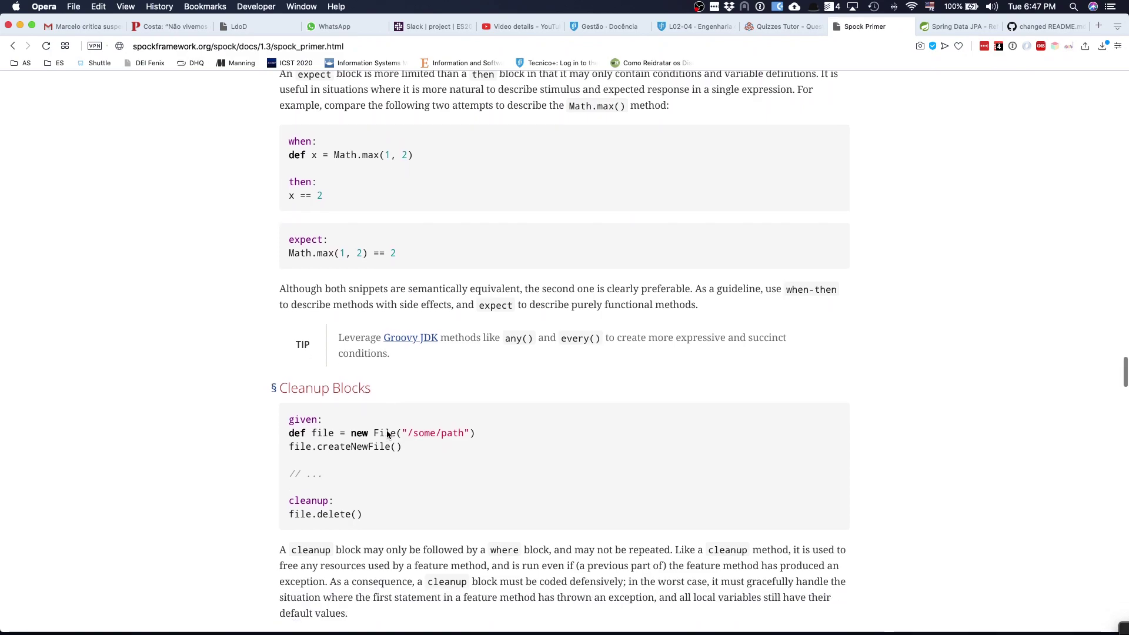
{"action": "scroll", "coordinate": [387, 430], "scroll_direction": "down", "scroll_amount": 2}
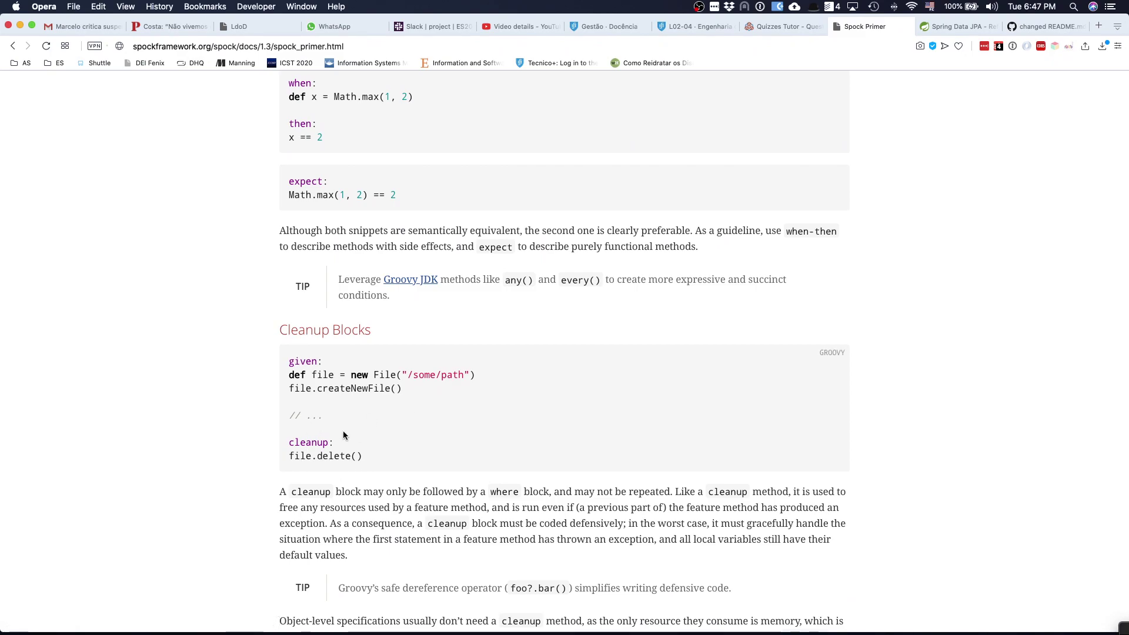
{"action": "scroll", "coordinate": [328, 467], "scroll_direction": "down", "scroll_amount": 5}
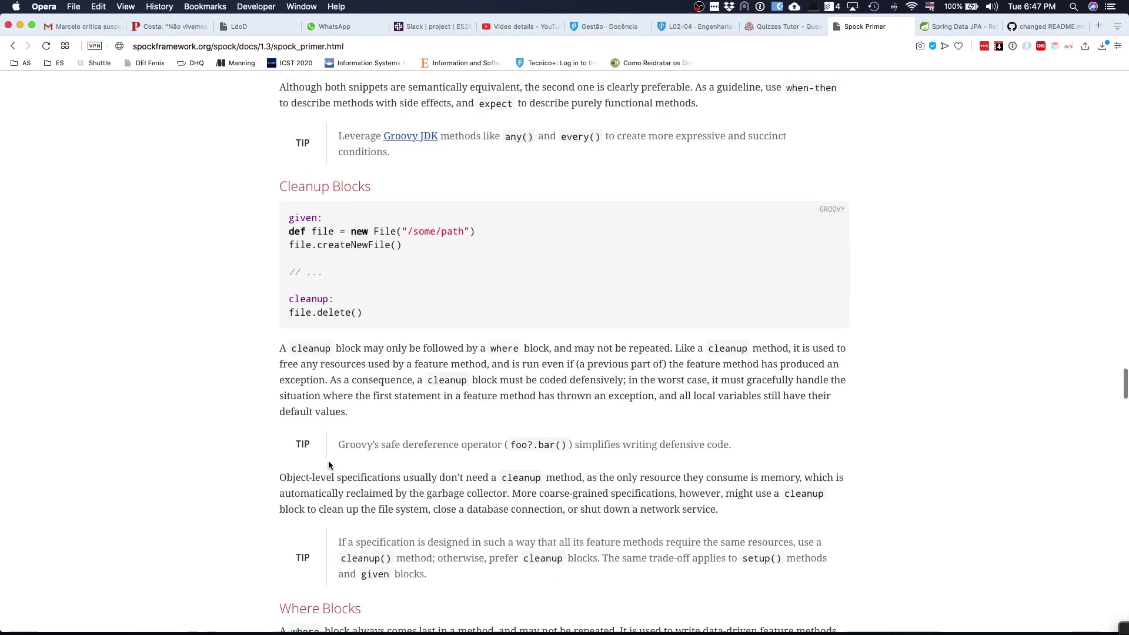
{"action": "scroll", "coordinate": [329, 466], "scroll_direction": "down", "scroll_amount": 3}
{"action": "scroll", "coordinate": [328, 466], "scroll_direction": "down", "scroll_amount": 3}
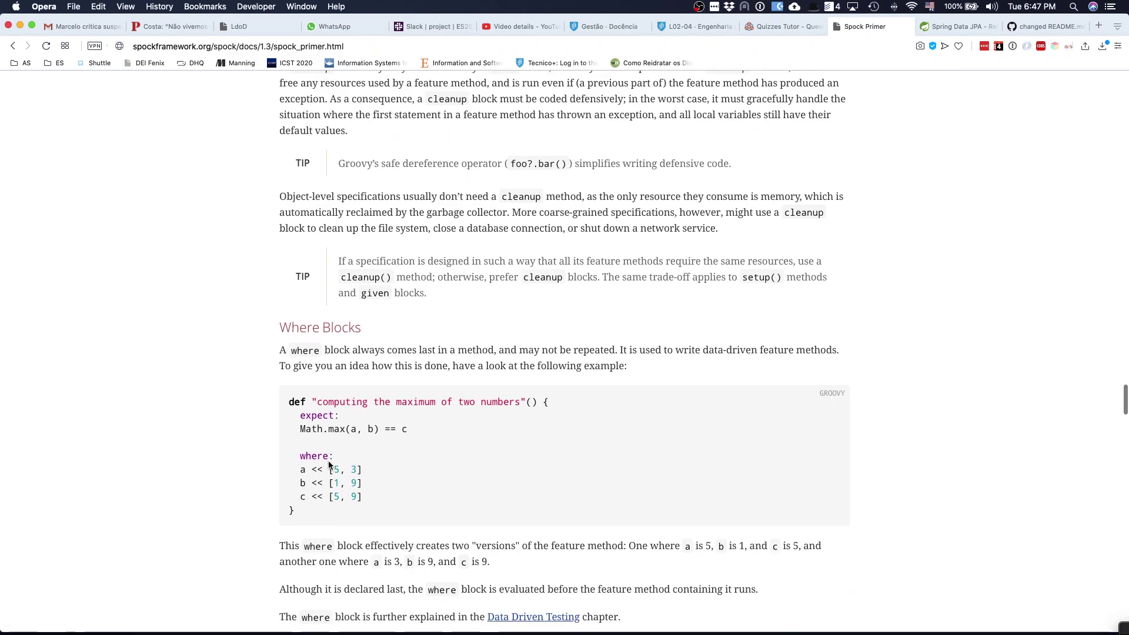
{"action": "scroll", "coordinate": [328, 466], "scroll_direction": "down", "scroll_amount": 1}
{"action": "scroll", "coordinate": [329, 466], "scroll_direction": "down", "scroll_amount": 2}
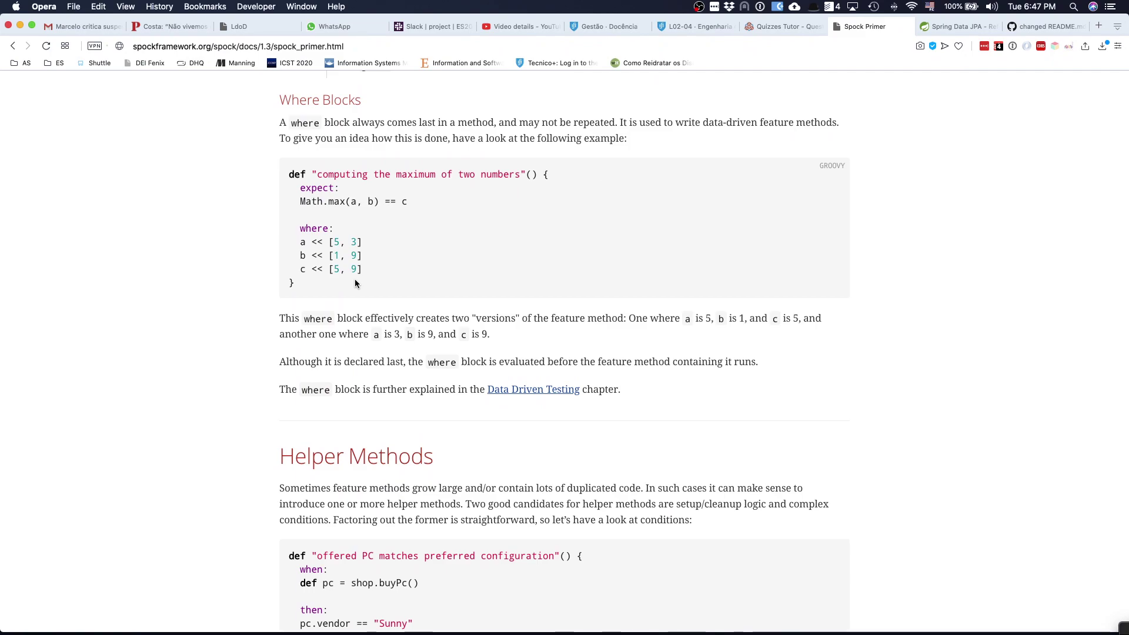
{"action": "scroll", "coordinate": [348, 328], "scroll_direction": "down", "scroll_amount": 1}
{"action": "scroll", "coordinate": [348, 329], "scroll_direction": "down", "scroll_amount": 2}
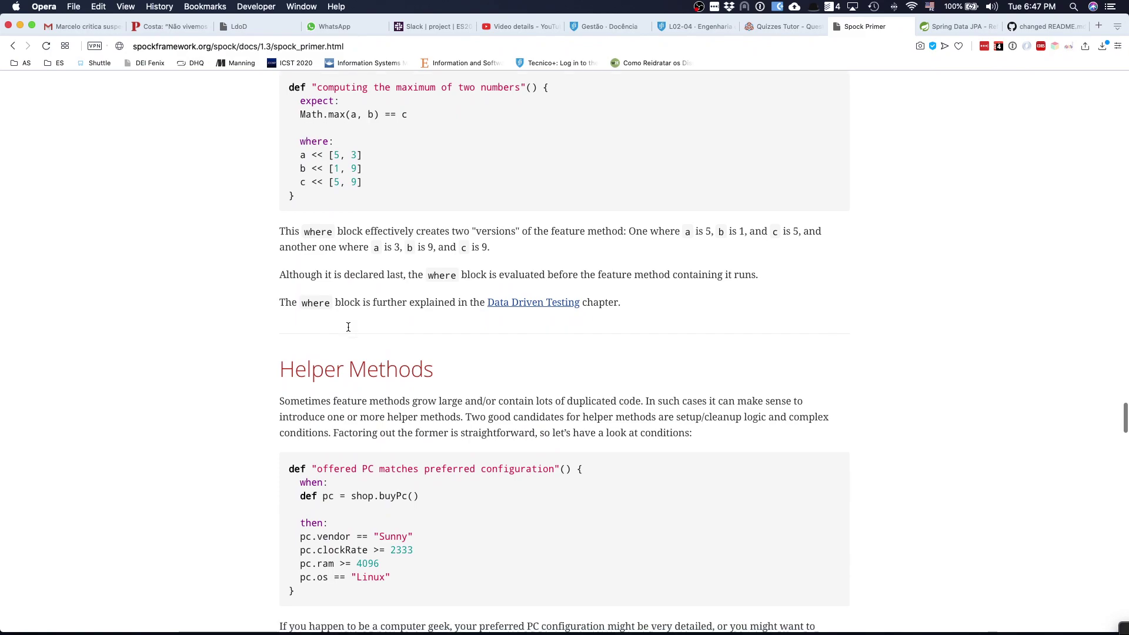
{"action": "scroll", "coordinate": [348, 329], "scroll_direction": "down", "scroll_amount": 2}
{"action": "scroll", "coordinate": [347, 331], "scroll_direction": "down", "scroll_amount": 2}
{"action": "scroll", "coordinate": [348, 328], "scroll_direction": "down", "scroll_amount": 3}
{"action": "scroll", "coordinate": [348, 329], "scroll_direction": "down", "scroll_amount": 3}
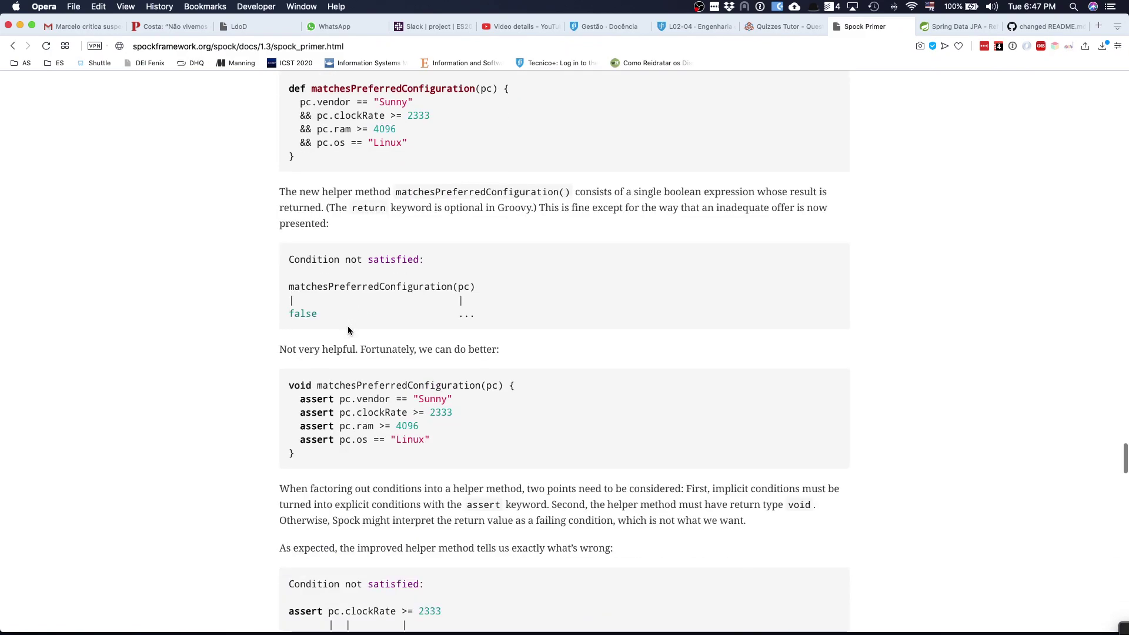
{"action": "scroll", "coordinate": [348, 329], "scroll_direction": "down", "scroll_amount": 2}
{"action": "scroll", "coordinate": [348, 327], "scroll_direction": "down", "scroll_amount": 2}
{"action": "scroll", "coordinate": [348, 327], "scroll_direction": "down", "scroll_amount": 1}
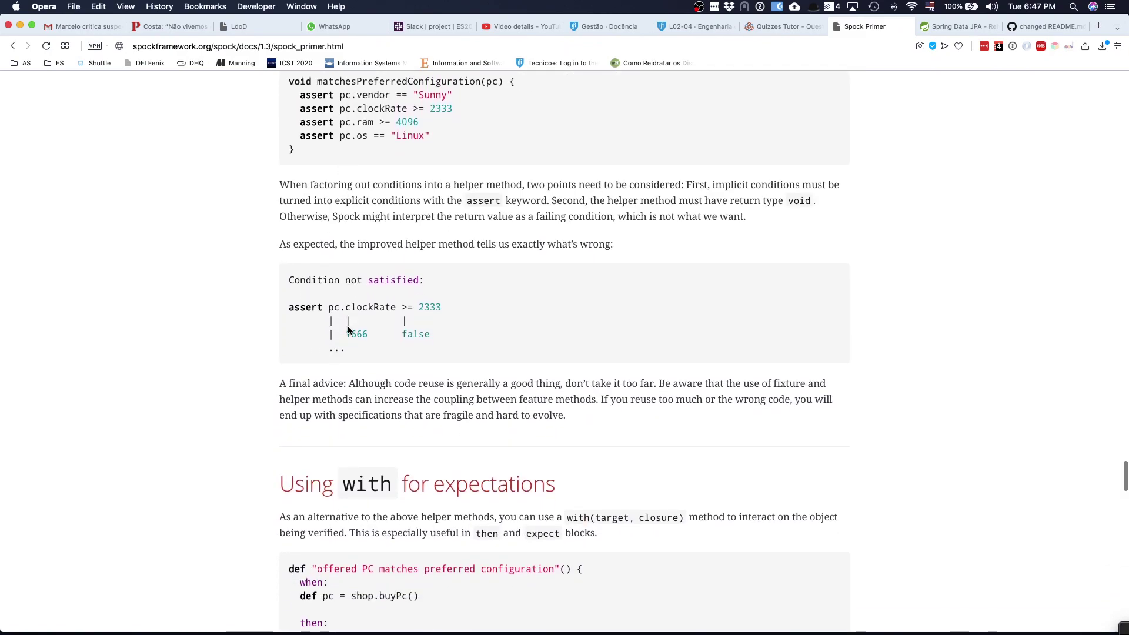
{"action": "scroll", "coordinate": [348, 325], "scroll_direction": "up", "scroll_amount": 3}
{"action": "scroll", "coordinate": [348, 328], "scroll_direction": "up", "scroll_amount": 5}
{"action": "scroll", "coordinate": [348, 331], "scroll_direction": "up", "scroll_amount": 5}
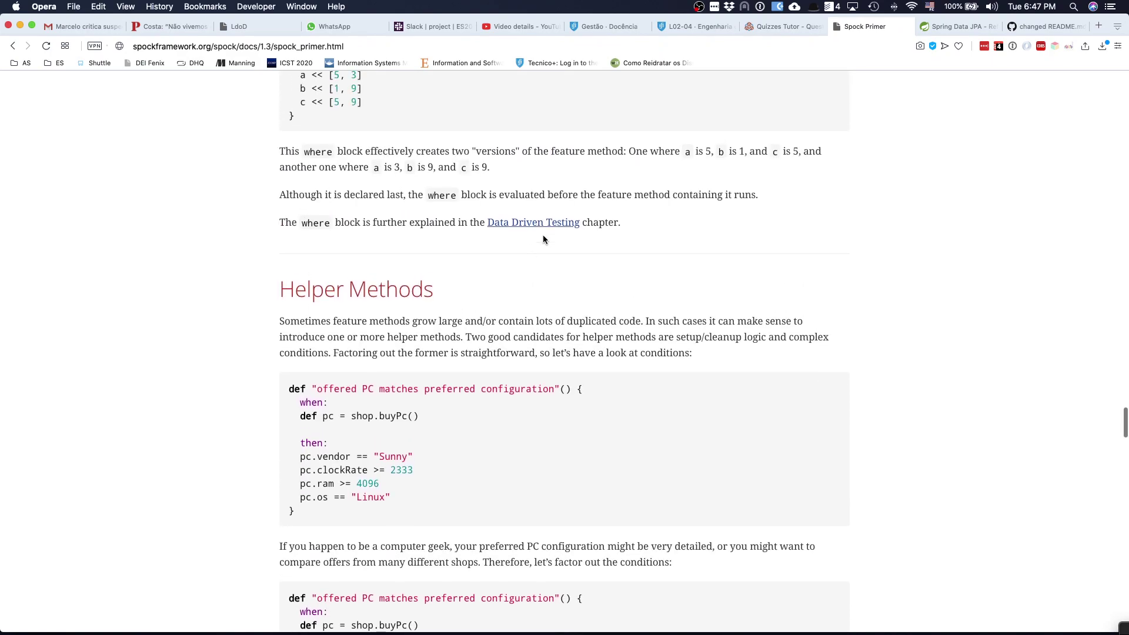